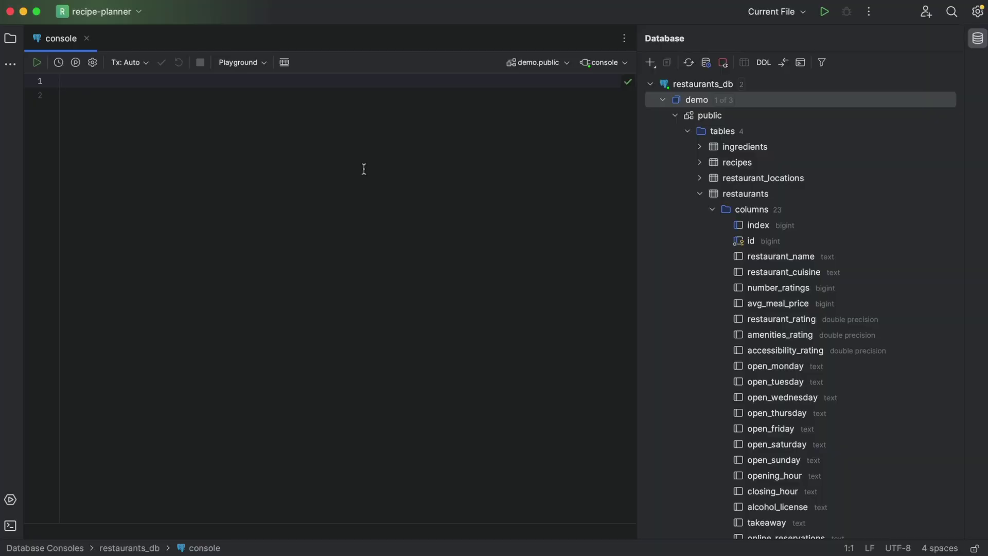
{"action": "type", "text": "SE"}
Write SELECT * FROM restaurants joined to restaurant_locations in the console.
{"action": "key", "text": "Return"}
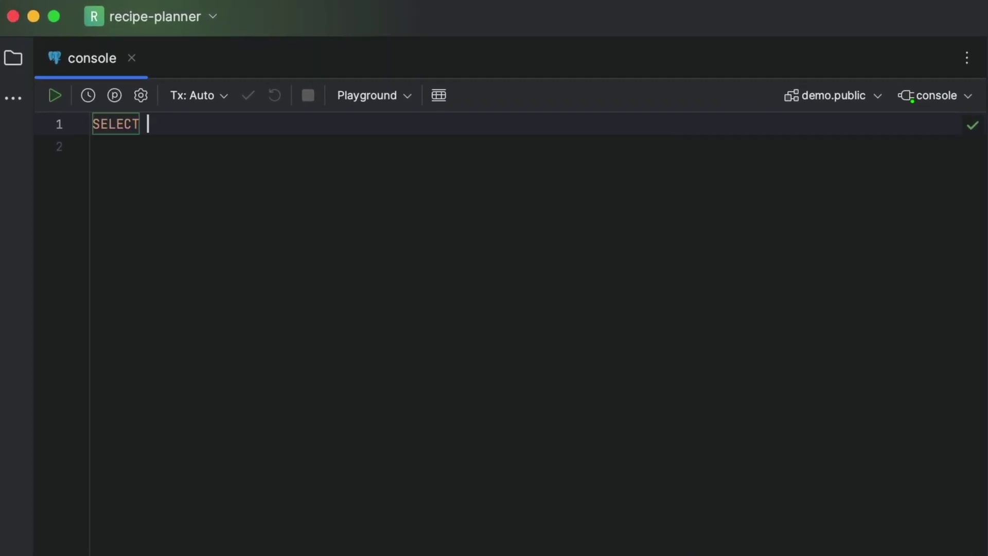
{"action": "type", "text": "*"}
{"action": "key", "text": "Return"}
{"action": "type", "text": "FROM re"}
{"action": "key", "text": "Return"}
{"action": "key", "text": "Return"}
{"action": "type", "text": "JOI"}
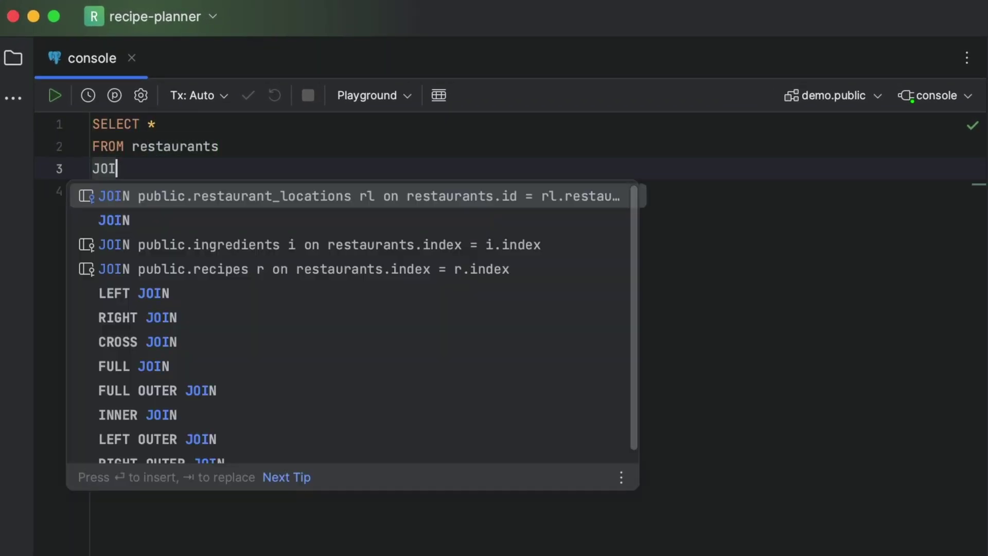
{"action": "type", "text": "N"}
{"action": "key", "text": "Down"}
{"action": "key", "text": "Return"}
Expand the wildcard into explicit columns and delete the opening-day through location id columns.
{"action": "key", "text": "Up"}
{"action": "key", "text": "Up"}
{"action": "key", "text": "alt+Return"}
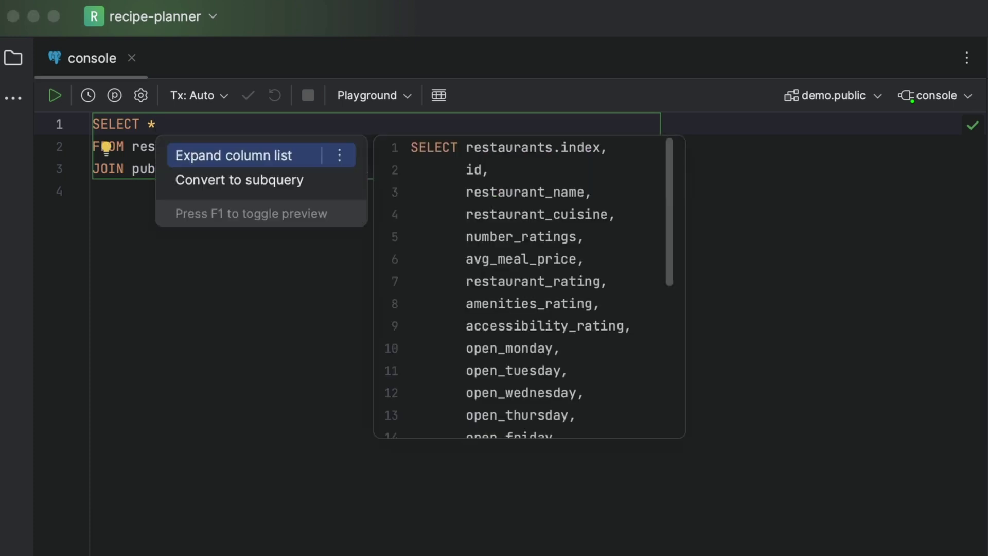
{"action": "key", "text": "Return"}
{"action": "mouse_move", "coordinate": [317, 221]}
{"action": "left_mouse_down"}
{"action": "mouse_move", "coordinate": [205, 309]}
{"action": "mouse_move", "coordinate": [232, 552]}
{"action": "left_mouse_up"}
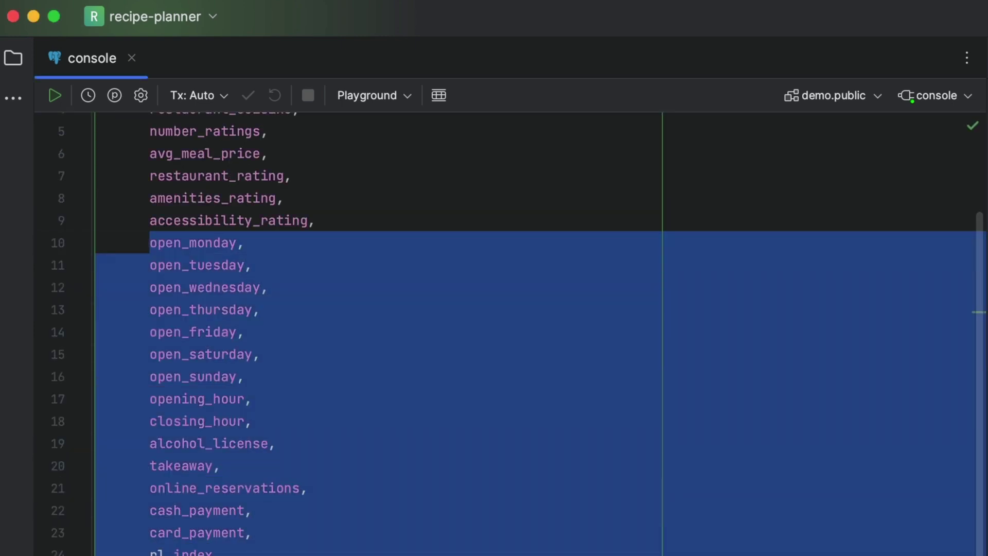
{"action": "key", "text": "BackSpace"}
Add a WHERE condition on restaurant_cuisine for Seafood and begin the ORDER BY clause.
{"action": "key", "text": "Down"}
{"action": "key", "text": "Down"}
{"action": "key", "text": "Down"}
{"action": "type", "text": "WHERE res"}
{"action": "key", "text": "Down"}
{"action": "key", "text": "Return"}
{"action": "type", "text": "= '"}
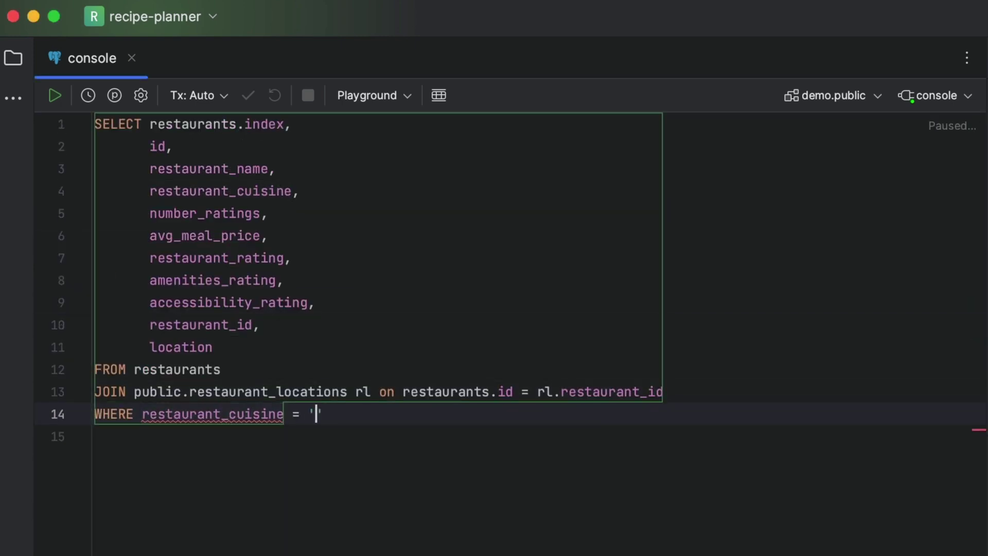
{"action": "type", "text": "Seafood'"}
{"action": "key", "text": "Return"}
{"action": "type", "text": "OR"}
{"action": "key", "text": "Return"}
{"action": "type", "text": "res"}
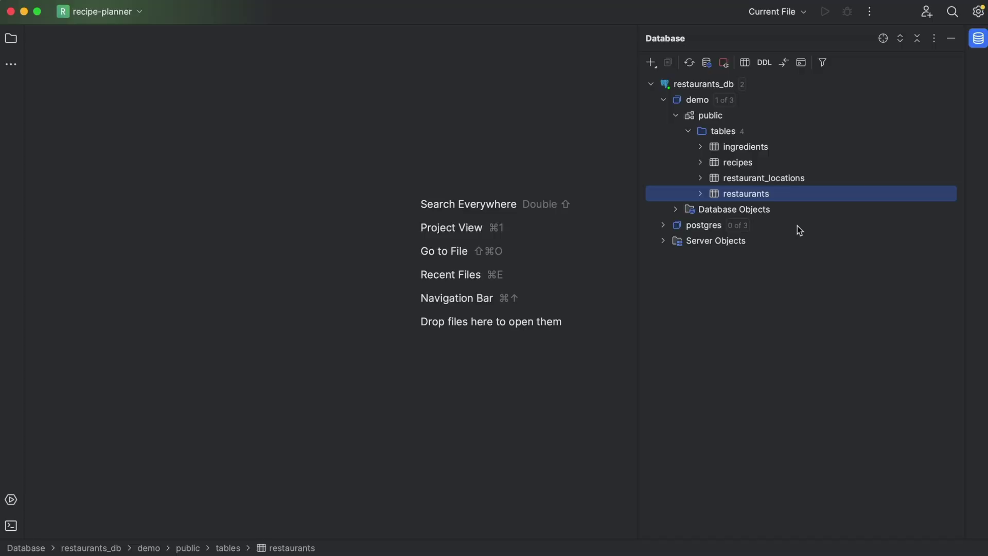
{"action": "right_click", "coordinate": [804, 192]}
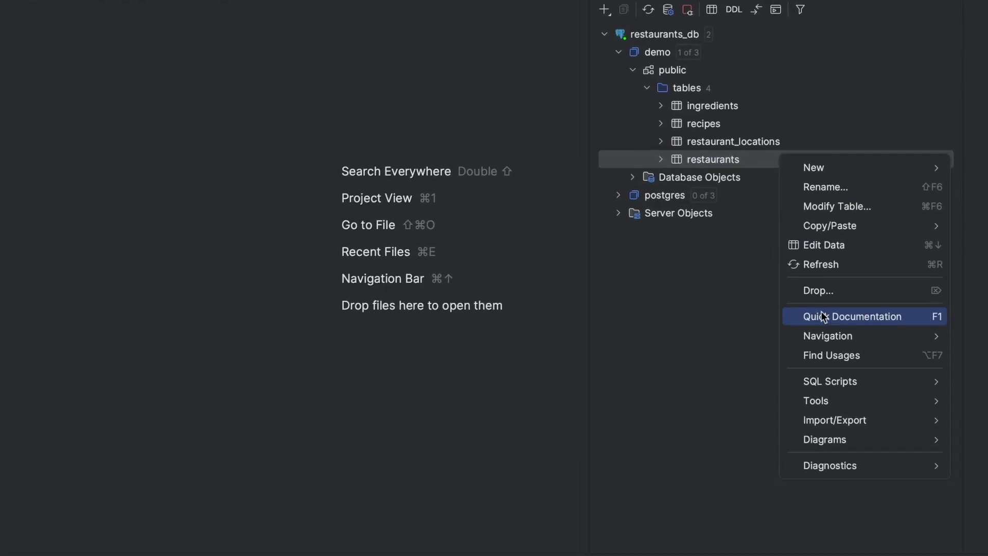
{"action": "left_click", "coordinate": [821, 311]}
{"action": "scroll", "coordinate": [813, 306], "scroll_direction": "down", "scroll_amount": 5}
{"action": "scroll", "coordinate": [819, 348], "scroll_direction": "down", "scroll_amount": 2}
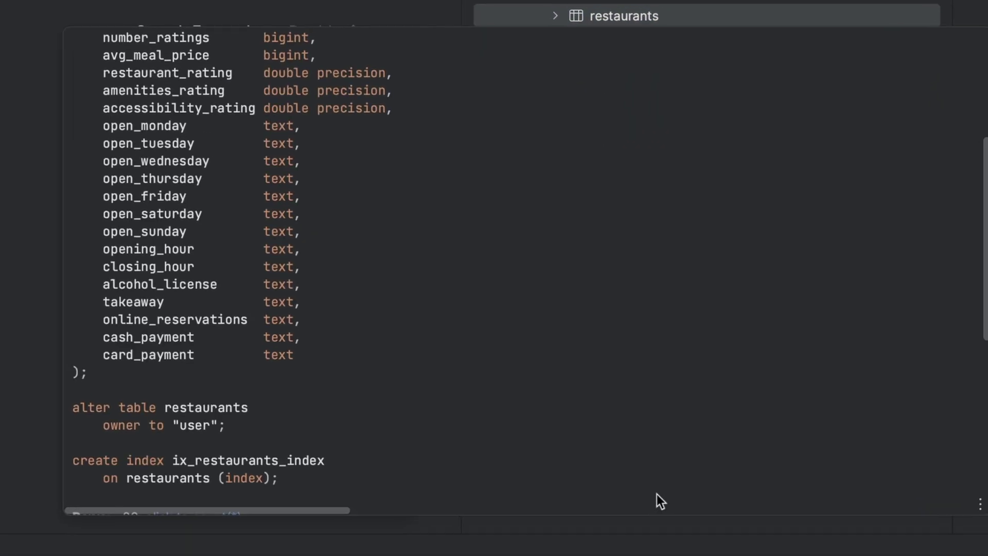
{"action": "scroll", "coordinate": [645, 403], "scroll_direction": "down", "scroll_amount": 5}
{"action": "scroll", "coordinate": [645, 403], "scroll_direction": "down", "scroll_amount": 1}
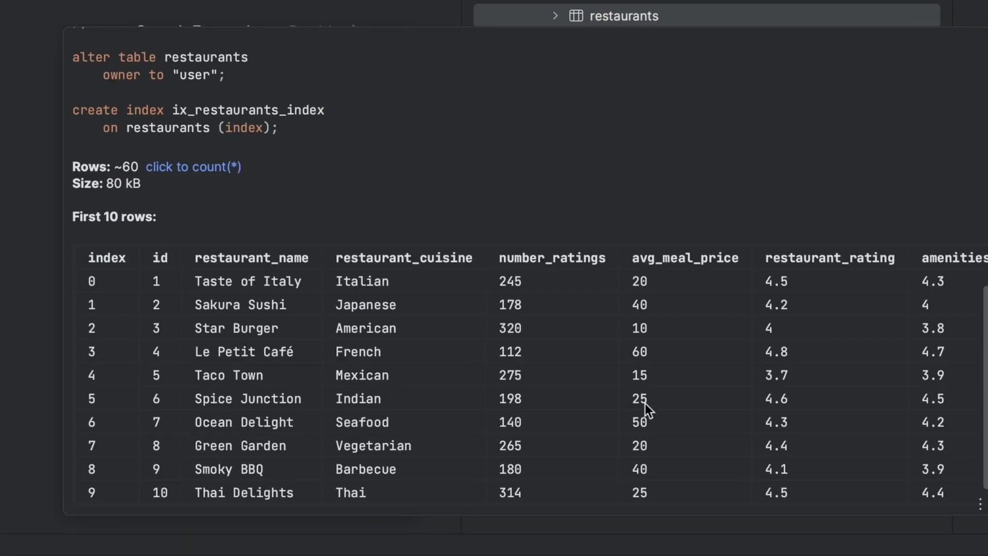
{"action": "scroll", "coordinate": [645, 403], "scroll_direction": "right", "scroll_amount": 5}
{"action": "scroll", "coordinate": [645, 403], "scroll_direction": "right", "scroll_amount": 5}
{"action": "scroll", "coordinate": [644, 403], "scroll_direction": "right", "scroll_amount": 5}
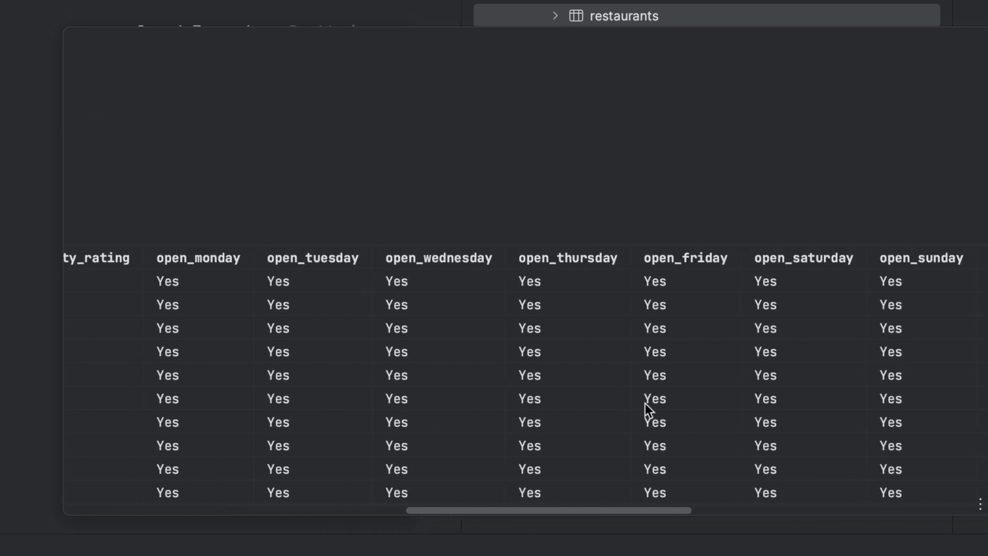
{"action": "scroll", "coordinate": [645, 403], "scroll_direction": "right", "scroll_amount": 5}
{"action": "scroll", "coordinate": [645, 403], "scroll_direction": "right", "scroll_amount": 5}
{"action": "scroll", "coordinate": [645, 403], "scroll_direction": "right", "scroll_amount": 3}
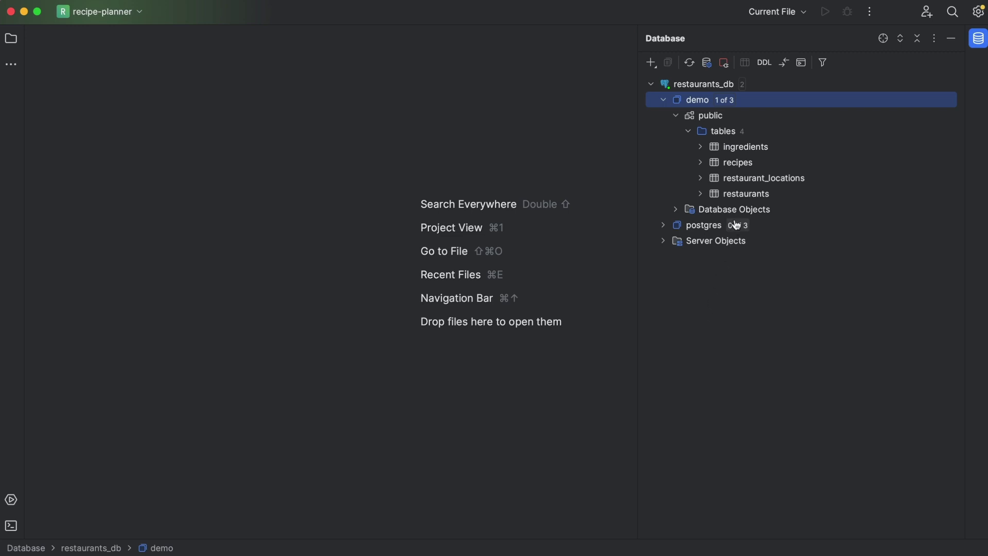
Open restaurants data with WHERE restaurant_cuisine = 'Seafood' and ORDER BY restaurant_rating DESC.
{"action": "left_click", "coordinate": [735, 196]}
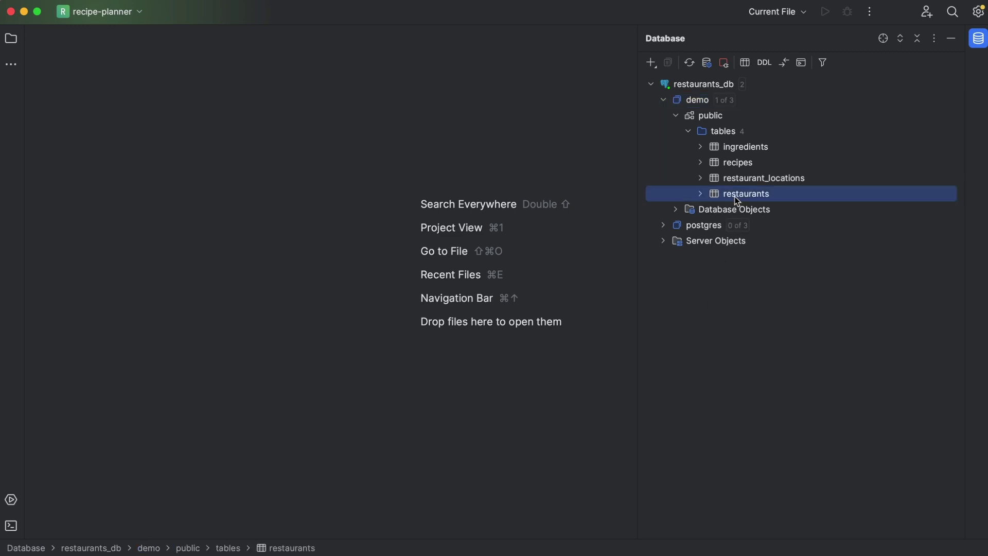
{"action": "double_click", "coordinate": [734, 196]}
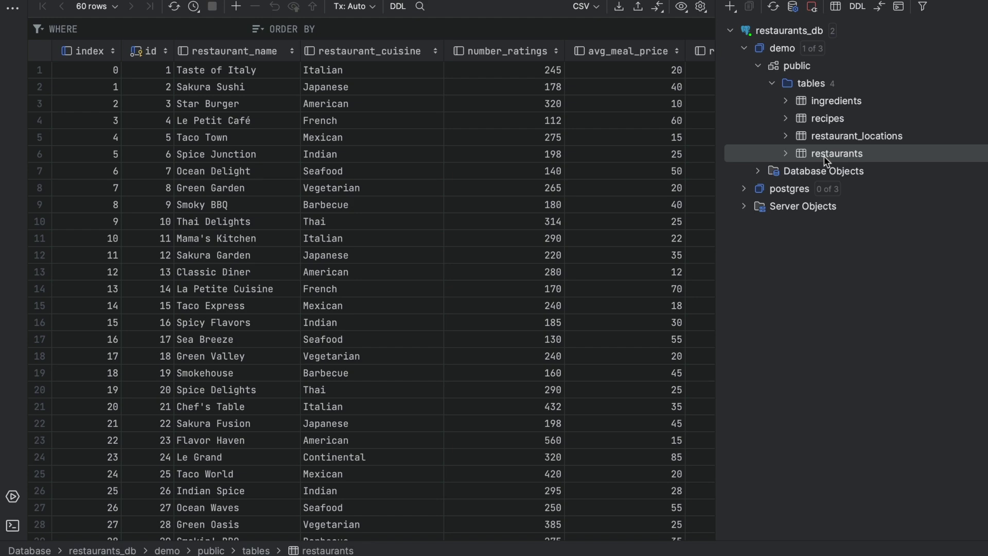
{"action": "type", "text": "rest"}
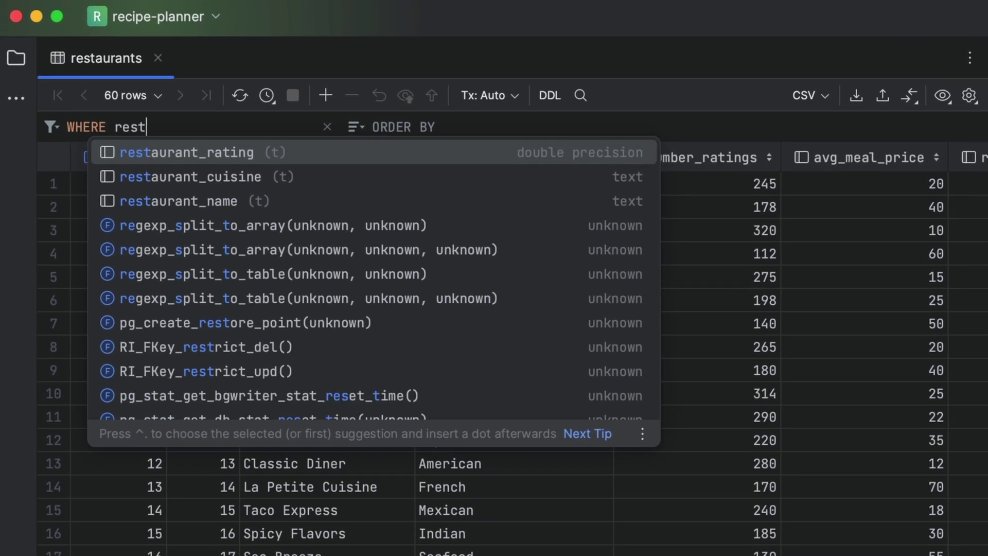
{"action": "key", "text": "Down"}
{"action": "key", "text": "Return"}
{"action": "type", "text": "'Sea"}
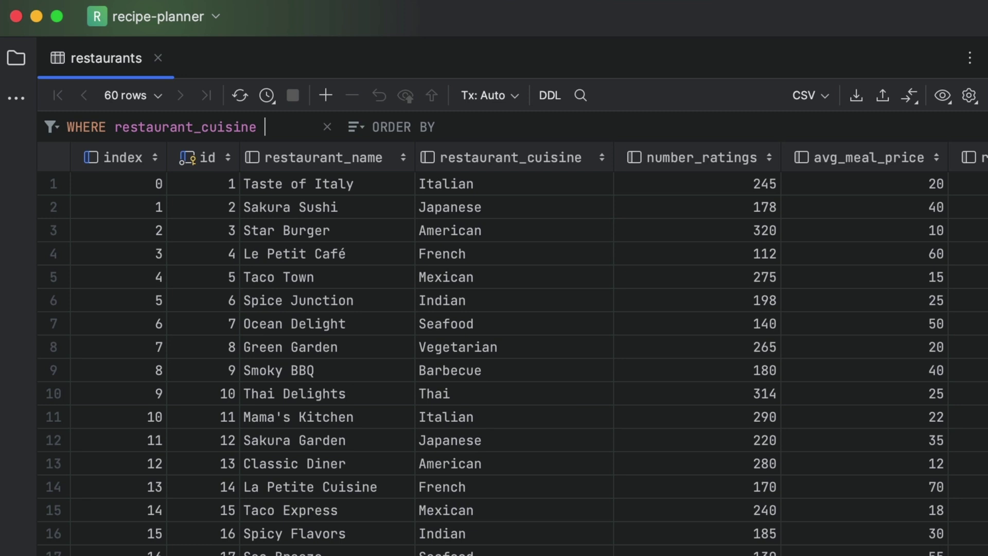
{"action": "type", "text": "food"}
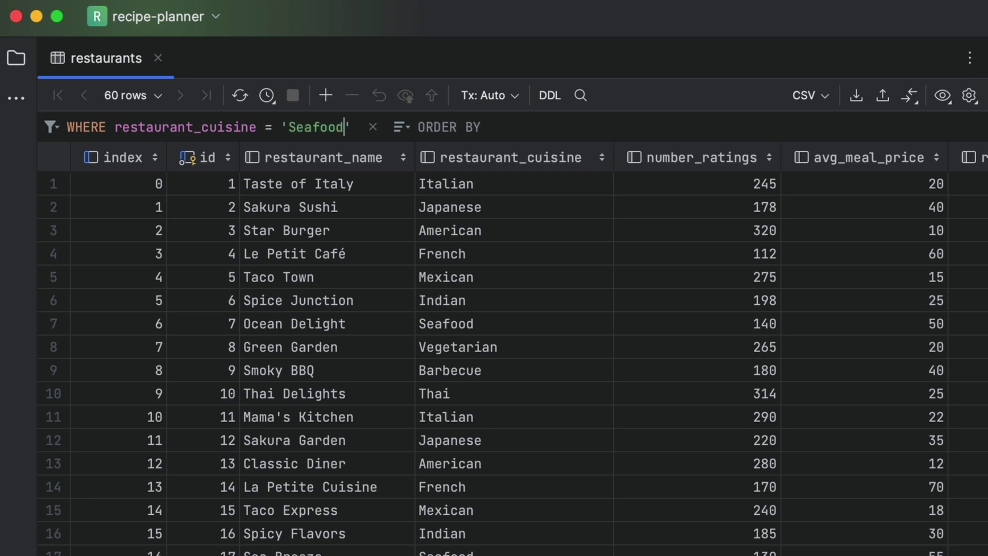
{"action": "key", "text": "Tab"}
{"action": "type", "text": "restaur"}
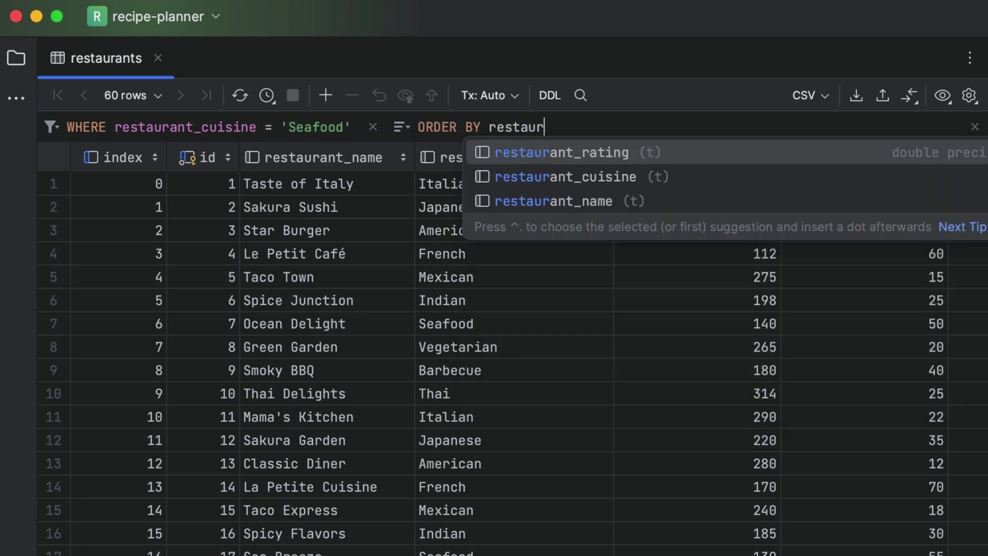
{"action": "key", "text": "Return"}
{"action": "type", "text": "D"}
{"action": "key", "text": "Return"}
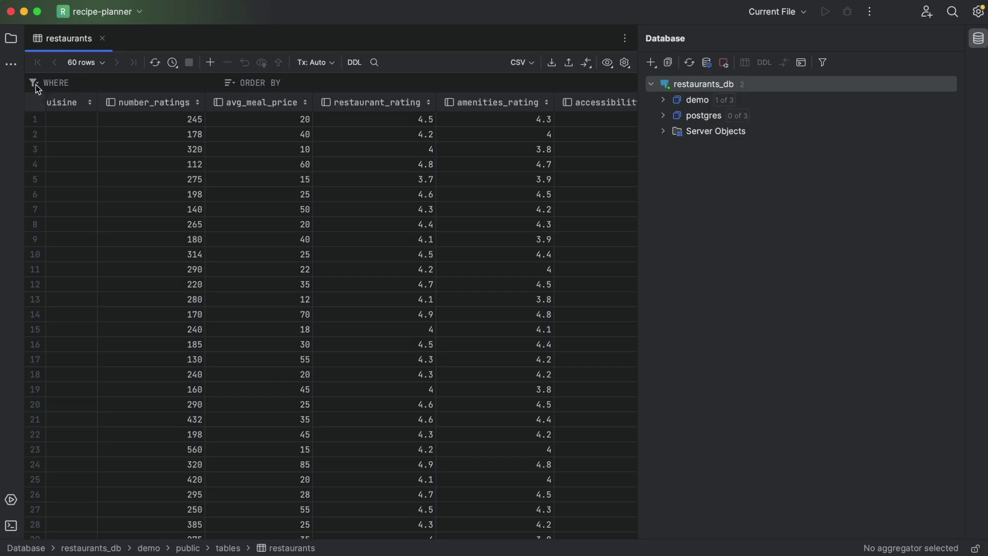
Reapply the Seafood-only filter and sort by restaurant_rating ascending, then descending.
{"action": "left_click", "coordinate": [36, 85]}
{"action": "left_click", "coordinate": [55, 105]}
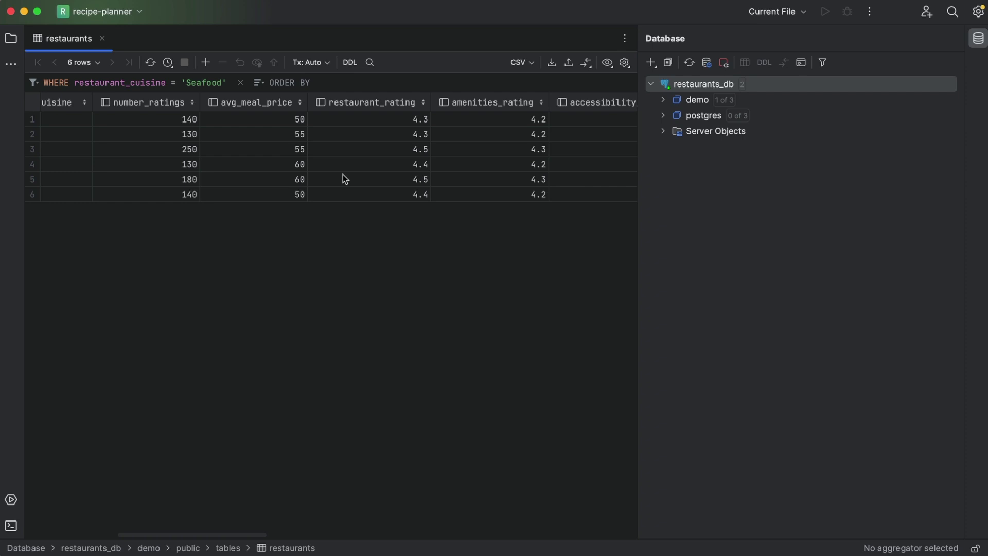
{"action": "left_click", "coordinate": [368, 105]}
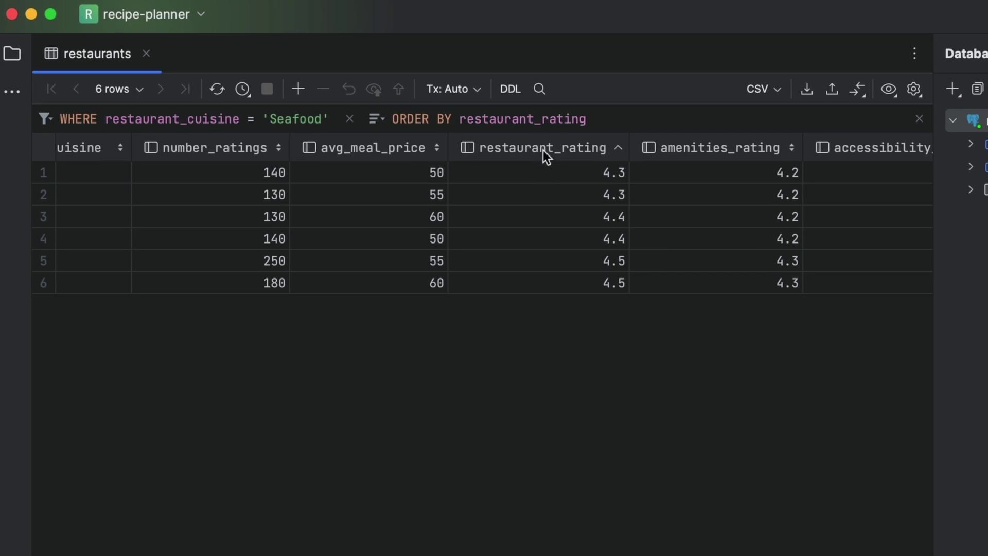
{"action": "left_click", "coordinate": [543, 150]}
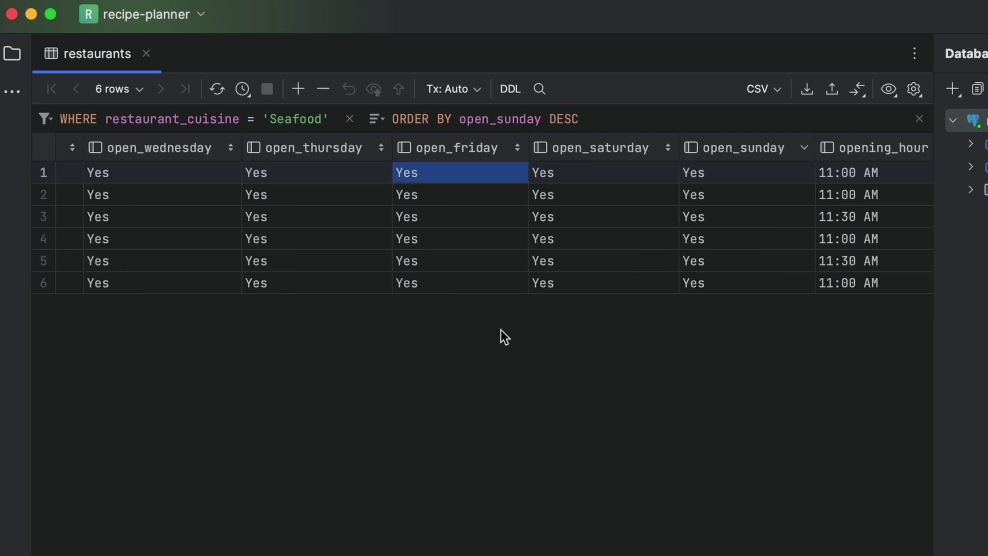
Hide open_saturday, sort by open_sunday, and hide open_friday and open_monday via Columns List.
{"action": "left_click", "coordinate": [588, 151]}
{"action": "right_click", "coordinate": [589, 151]}
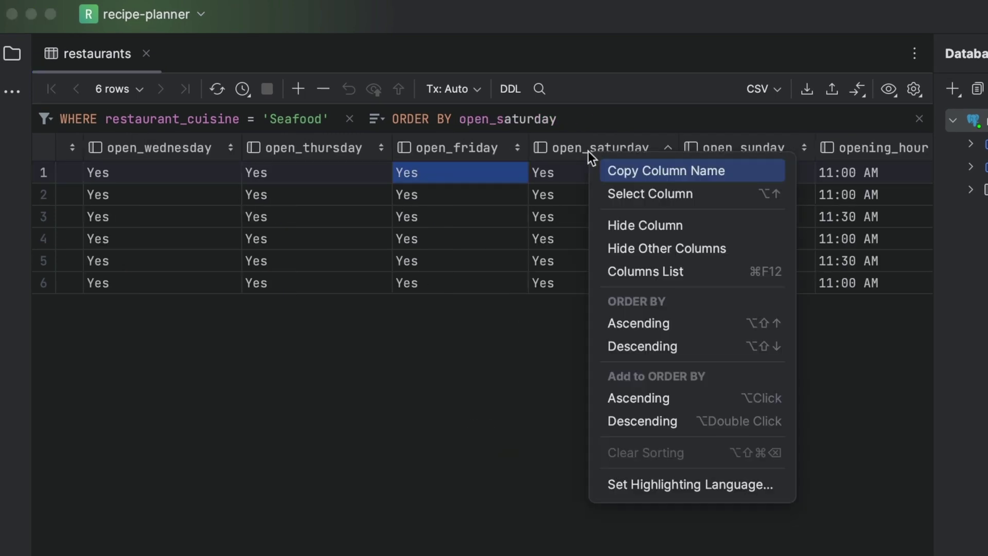
{"action": "left_click", "coordinate": [609, 223]}
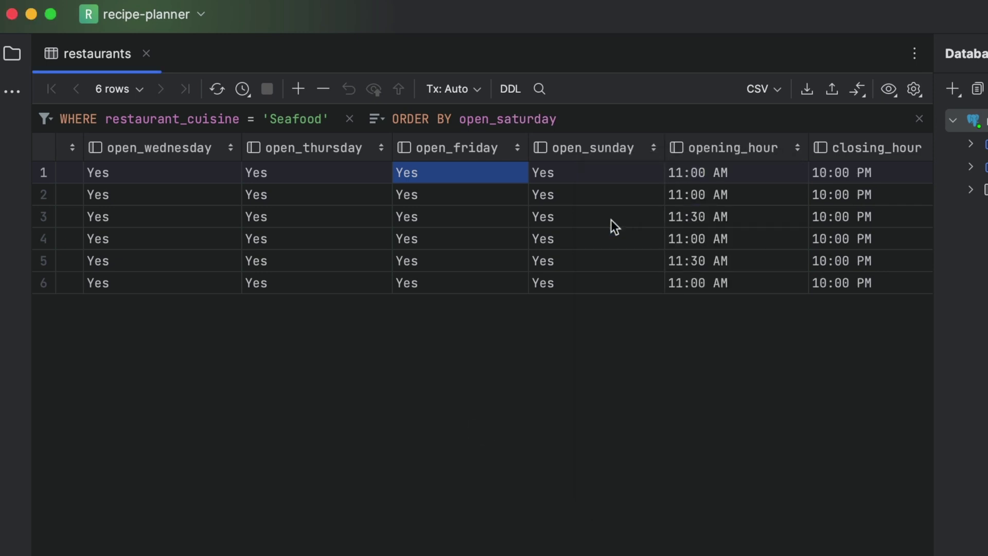
{"action": "left_click", "coordinate": [610, 154]}
{"action": "right_click", "coordinate": [609, 154]}
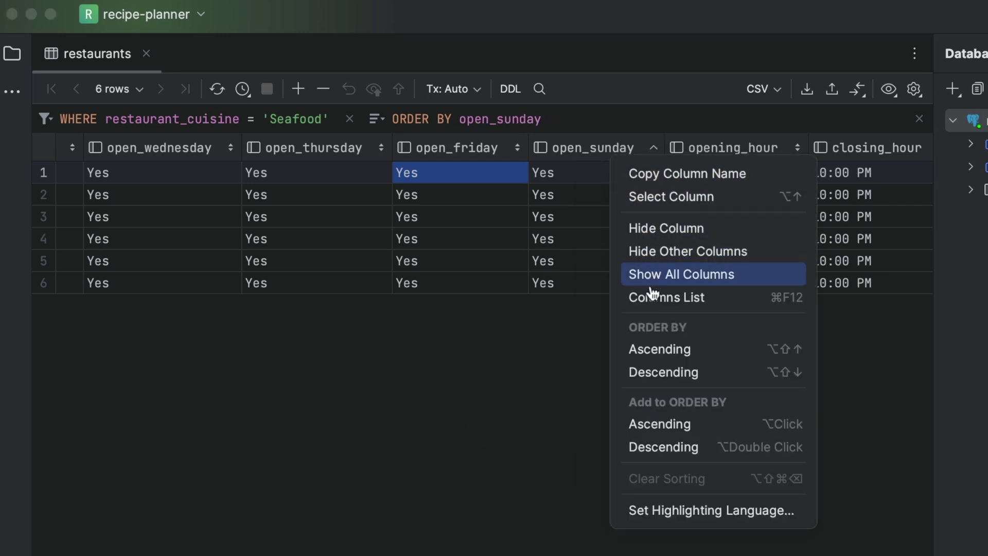
{"action": "left_click", "coordinate": [653, 302]}
{"action": "key", "text": "space"}
{"action": "key", "text": "Down"}
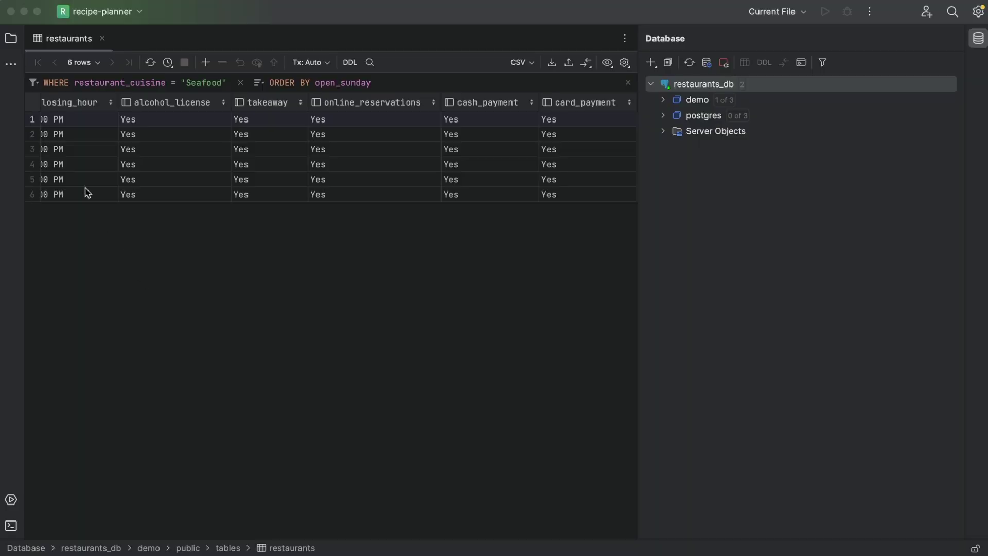
Select the six Seafood rows and open their referenced restaurant_locations rows in a new tab.
{"action": "left_click_drag", "start_coordinate": [32, 120], "coordinate": [29, 196]}
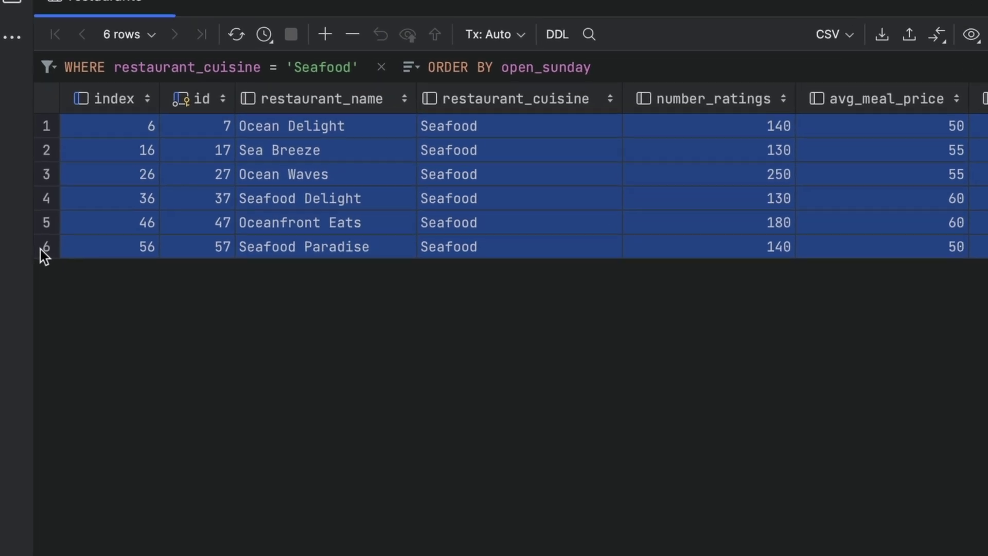
{"action": "key", "text": "super+b"}
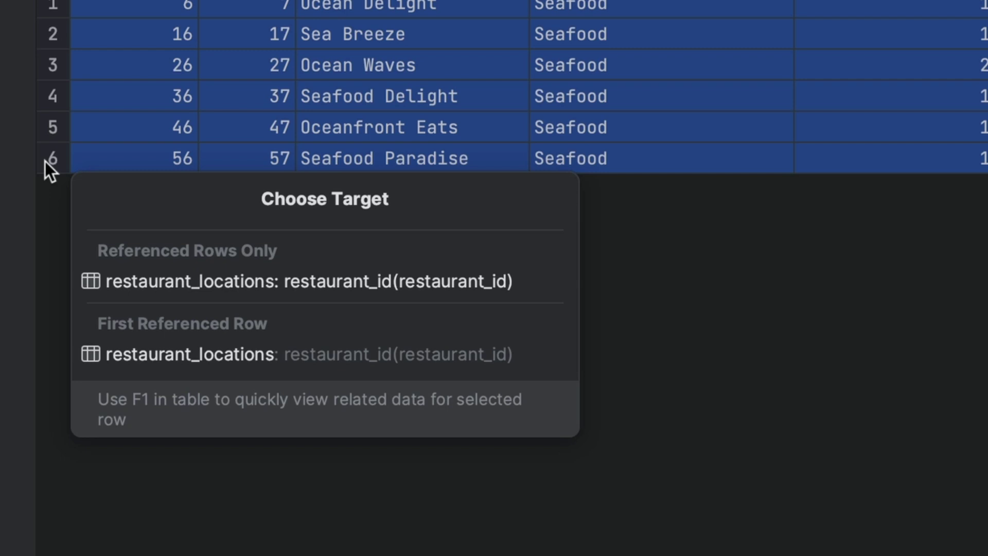
{"action": "left_click", "coordinate": [108, 282]}
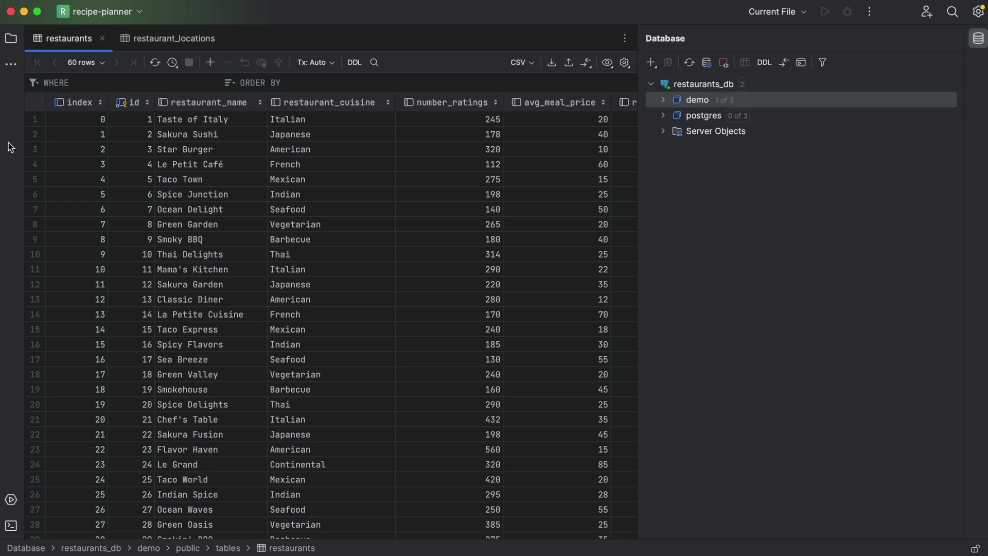
Search the grid with case-insensitive regex [Ss]ea{0,4}, filtering rows to the matches.
{"action": "key", "text": "super+f"}
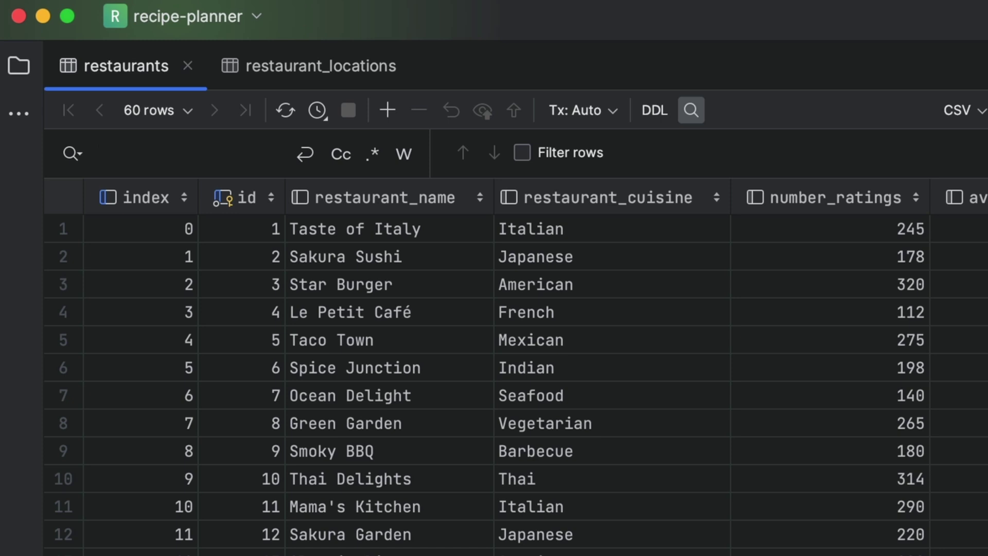
{"action": "type", "text": "Seafood"}
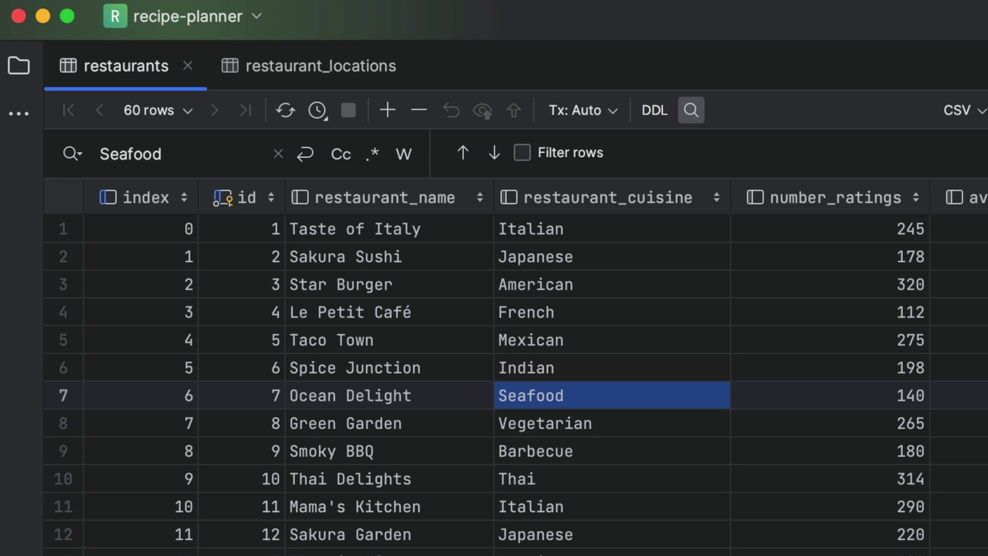
{"action": "key", "text": "super+a"}
{"action": "key", "text": "BackSpace"}
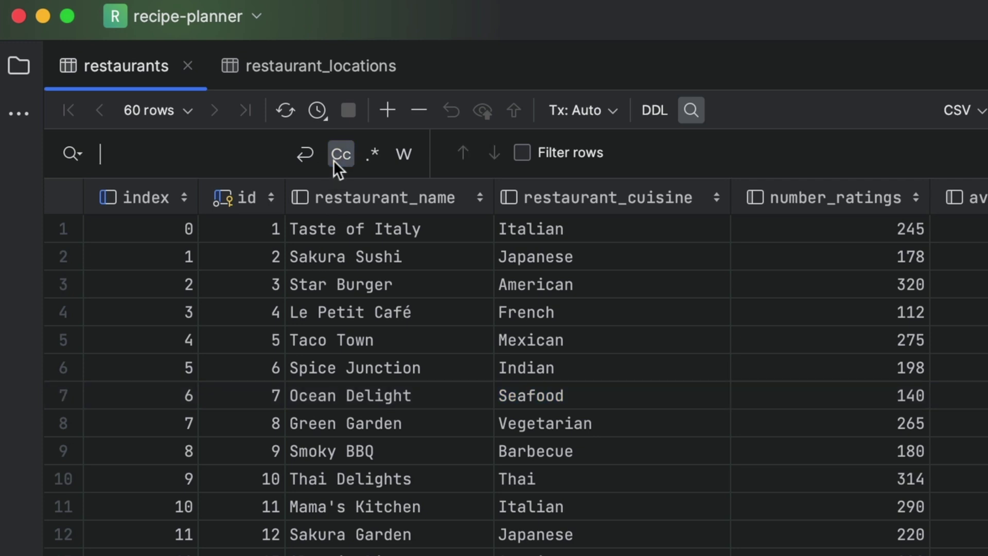
{"action": "type", "text": "sea"}
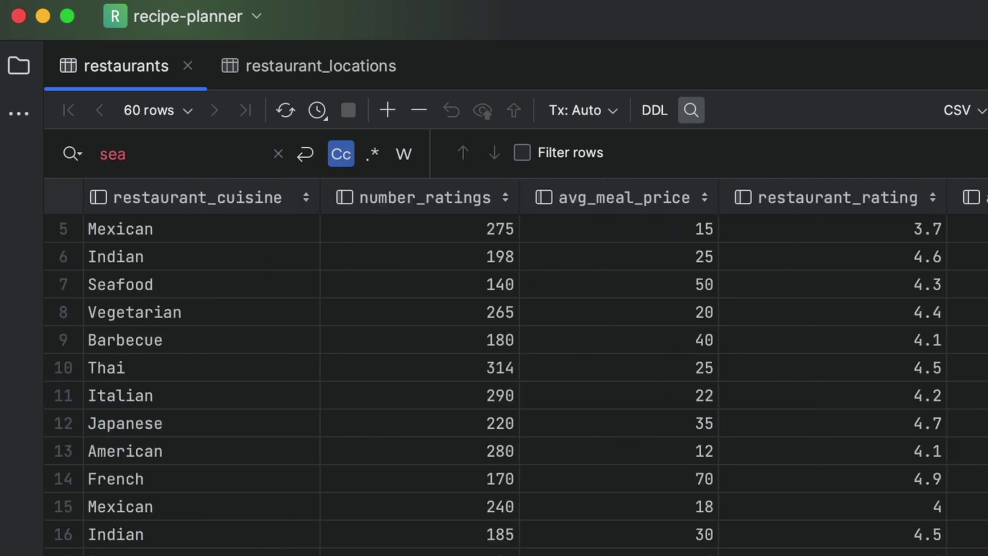
{"action": "left_click", "coordinate": [341, 154]}
{"action": "key", "text": "super+a"}
{"action": "key", "text": "BackSpace"}
{"action": "left_click", "coordinate": [373, 154]}
{"action": "type", "text": "[Ss]"}
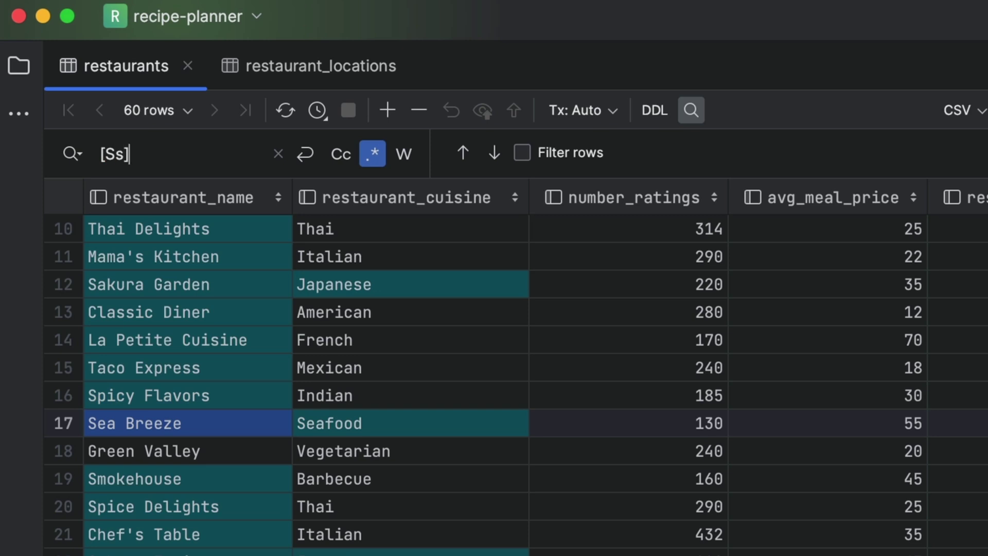
{"action": "type", "text": "ea{0,}"}
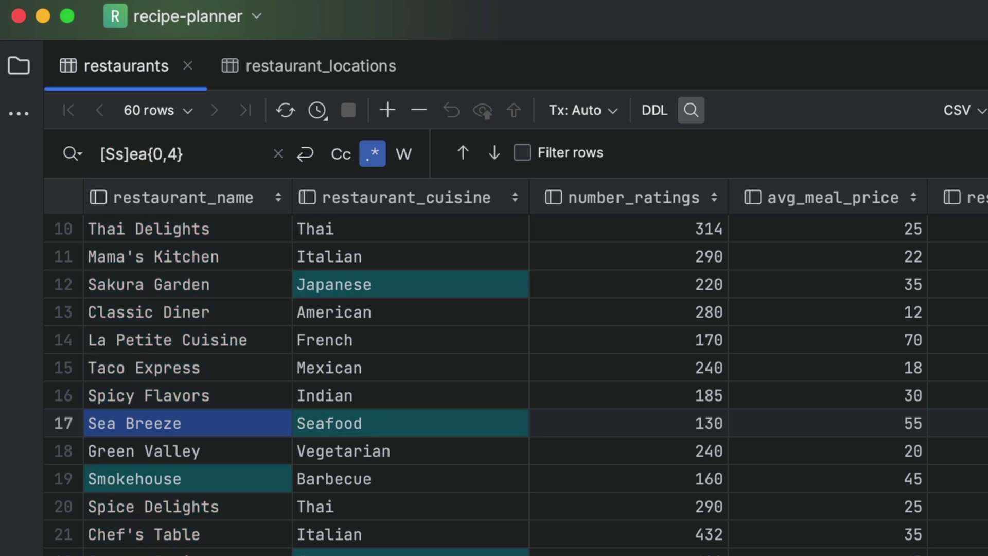
{"action": "left_click", "coordinate": [527, 150]}
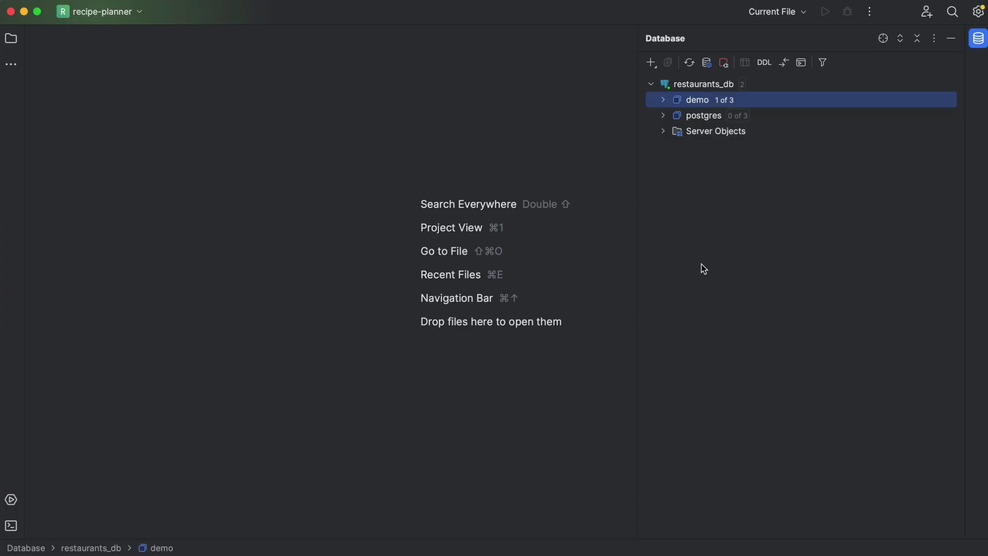
Run a Matches-mode full-text search for 'seafood' across the demo database.
{"action": "right_click", "coordinate": [753, 105]}
{"action": "mouse_move", "coordinate": [788, 307]}
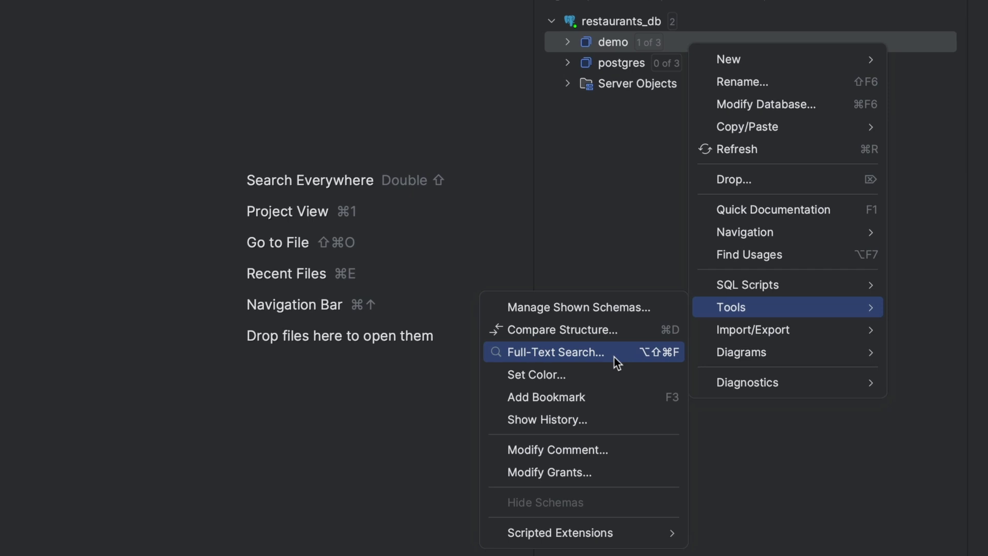
{"action": "left_click", "coordinate": [615, 354]}
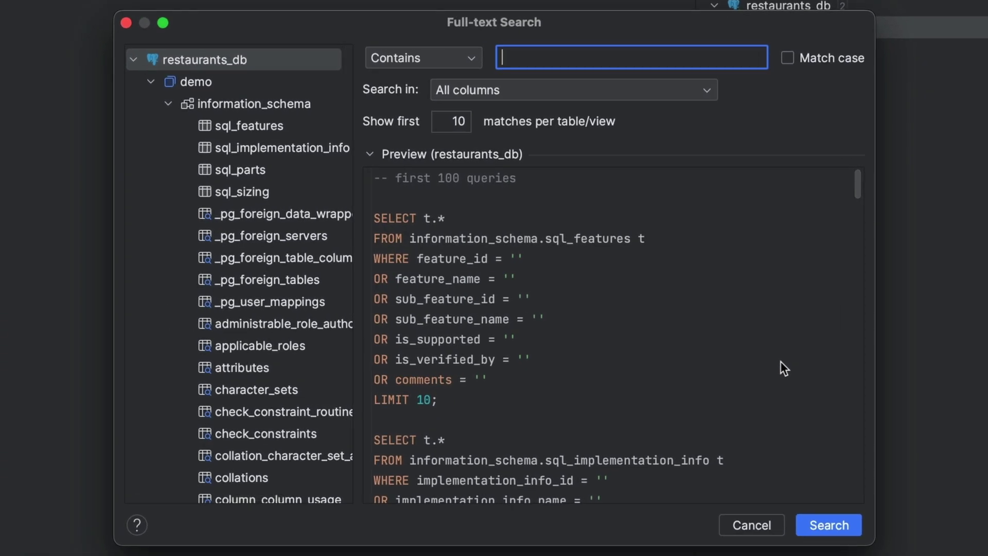
{"action": "type", "text": "seafood"}
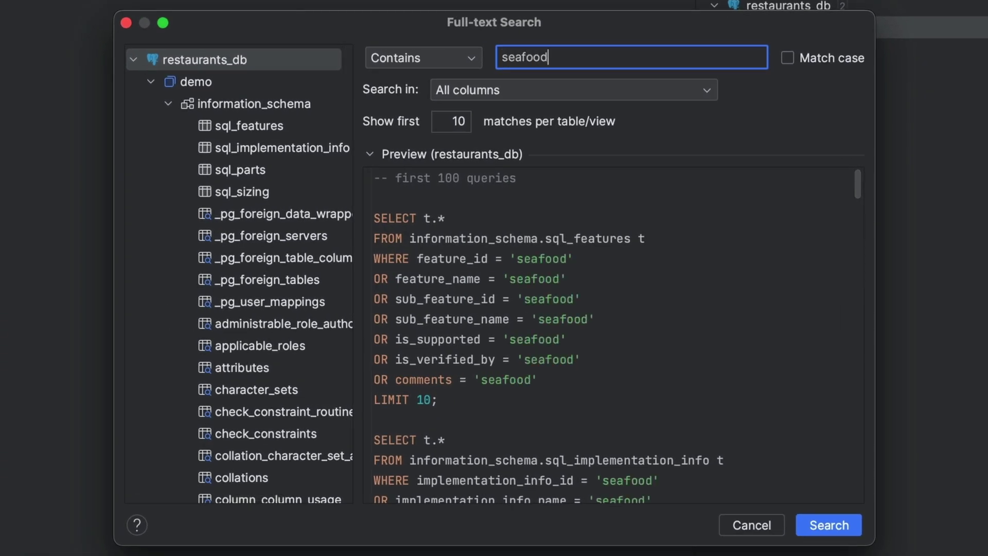
{"action": "left_click", "coordinate": [451, 69]}
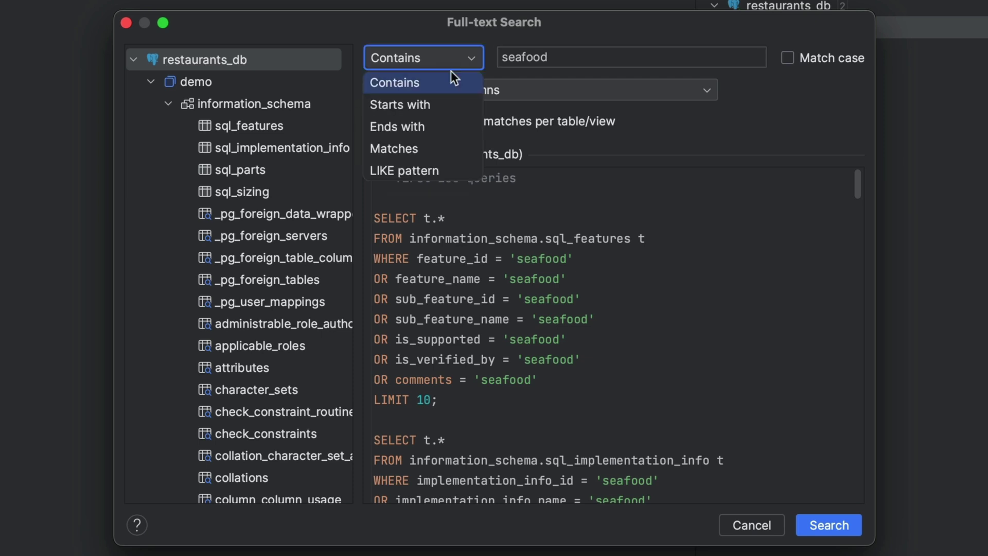
{"action": "left_click", "coordinate": [454, 150]}
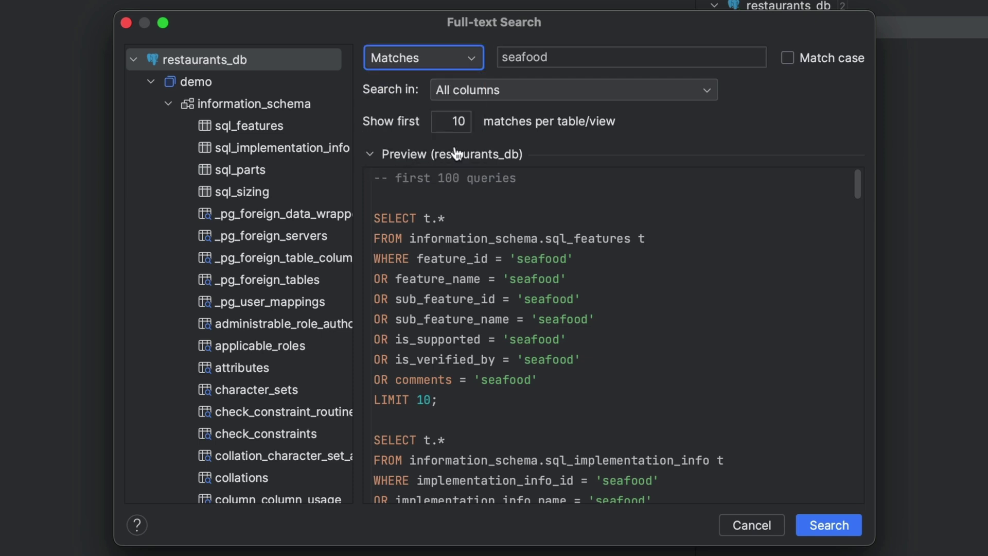
{"action": "left_click", "coordinate": [827, 527]}
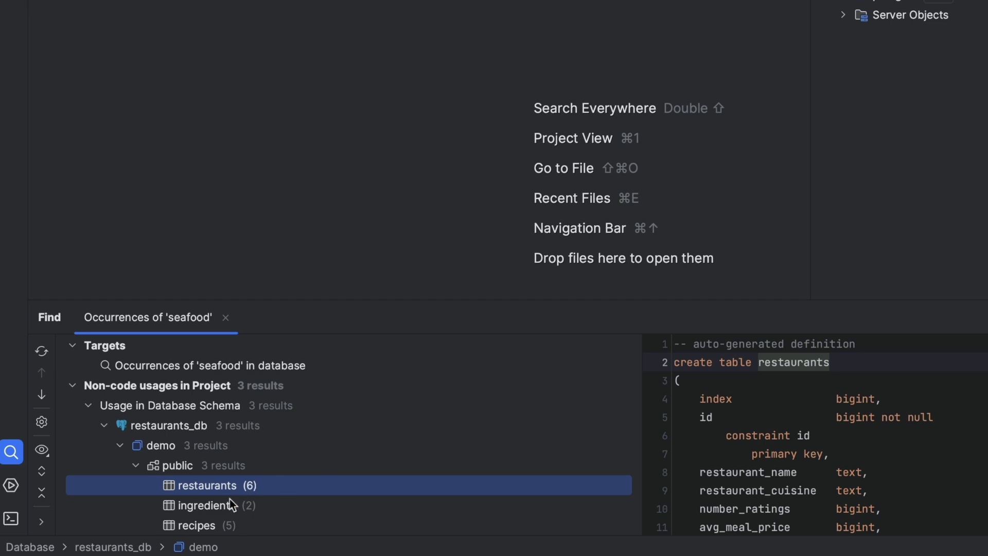
Open the recipes matches and extend the filter with AND name LIKE '%Salmon%'.
{"action": "double_click", "coordinate": [198, 526]}
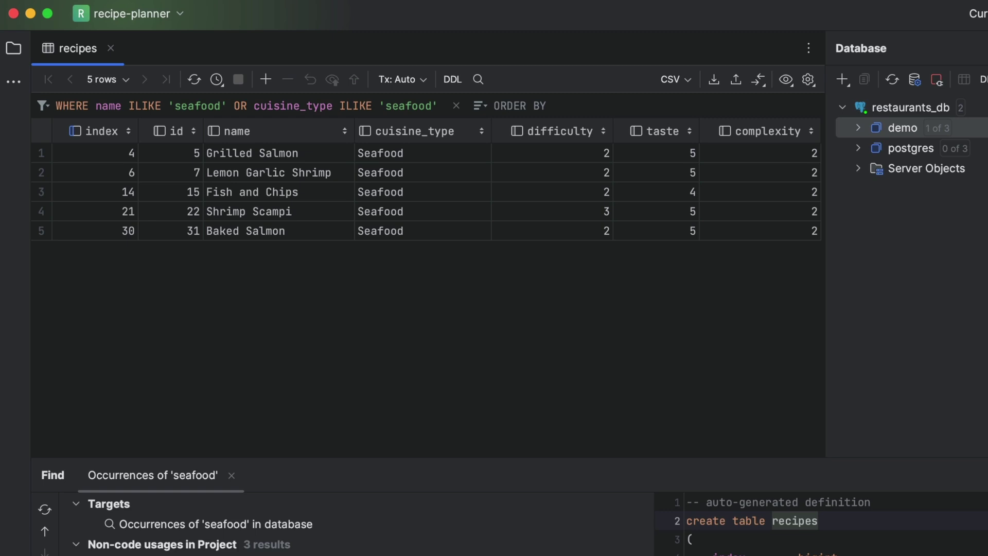
{"action": "left_click", "coordinate": [96, 106]}
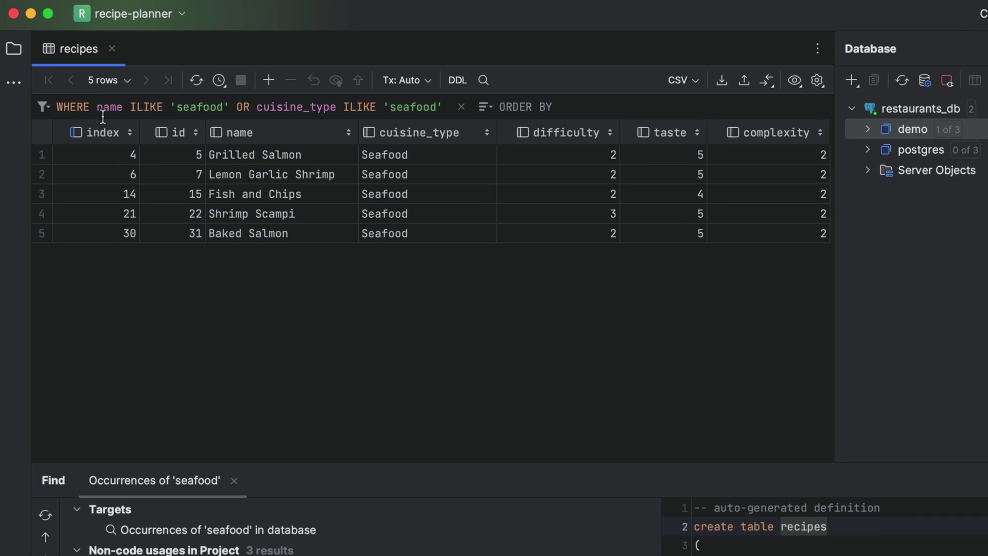
{"action": "type", "text": "("}
{"action": "key", "text": "End"}
{"action": "type", "text": ")"}
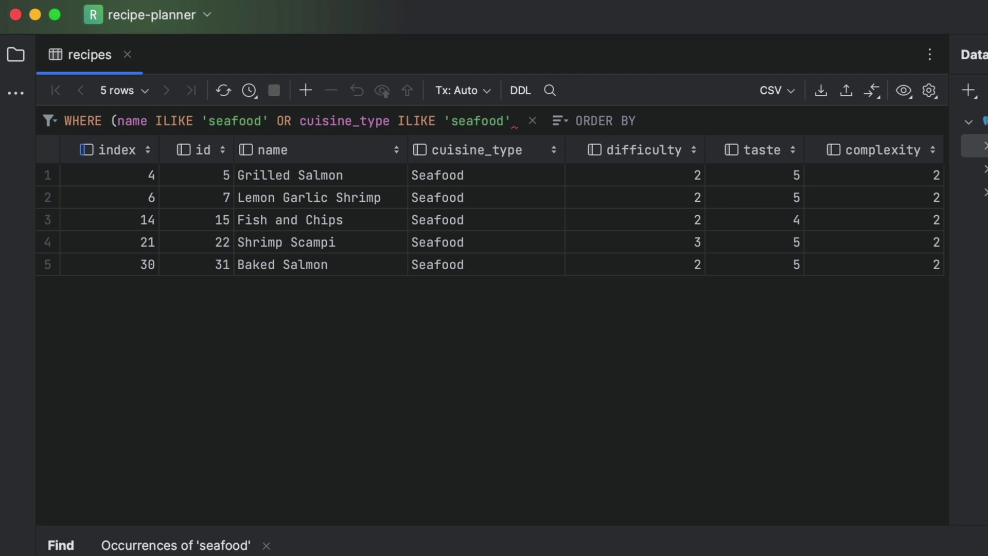
{"action": "type", "text": ") AND name "}
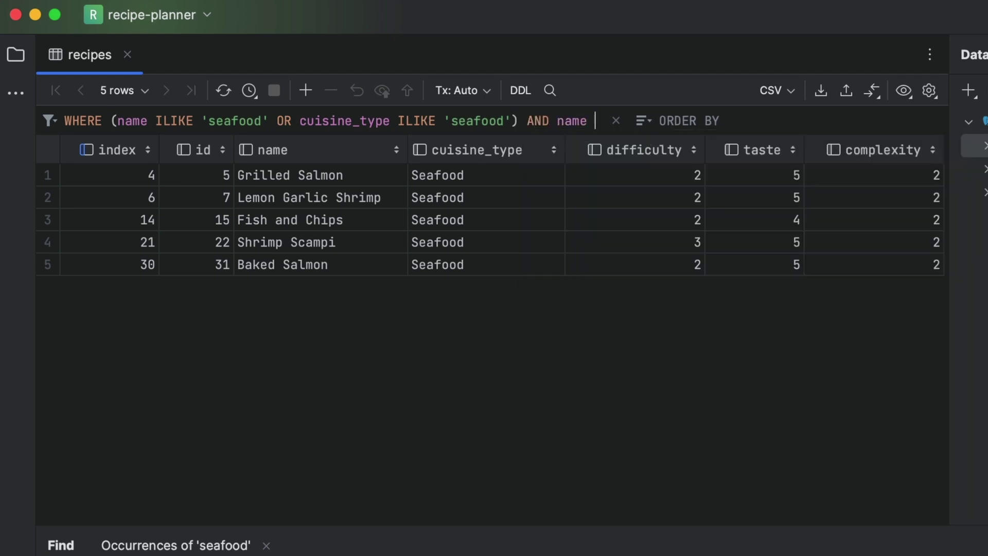
{"action": "type", "text": "LIKE '%Salmon"}
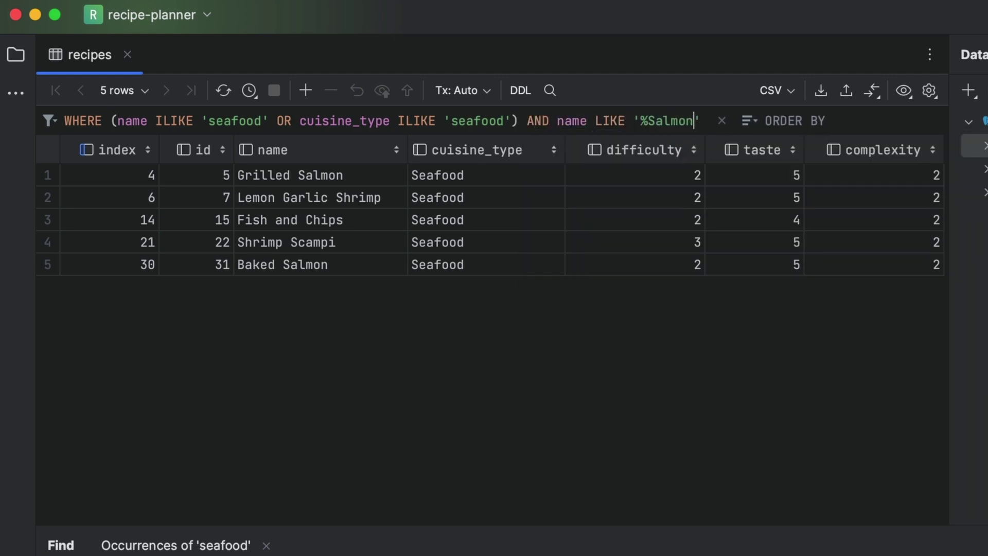
{"action": "type", "text": "%"}
{"action": "key", "text": "Return"}
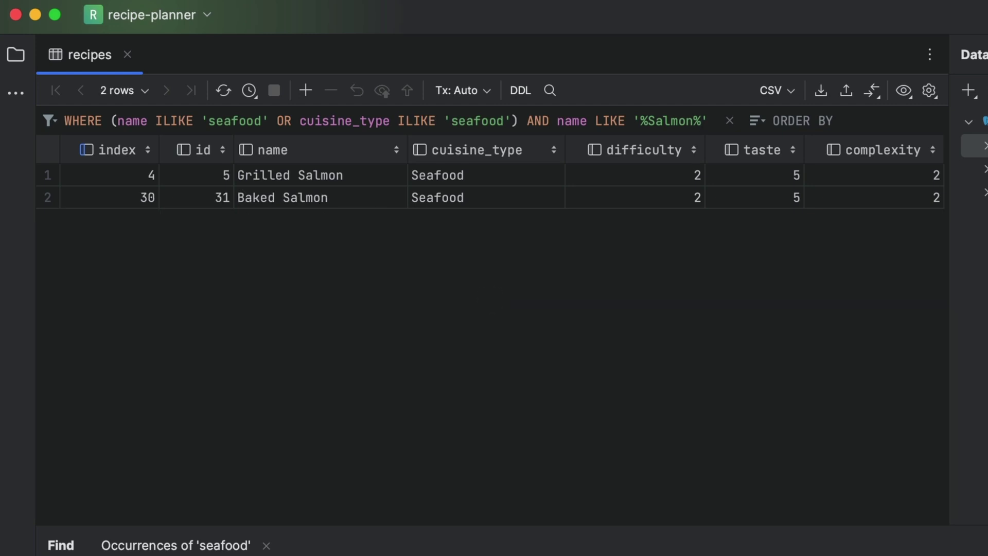